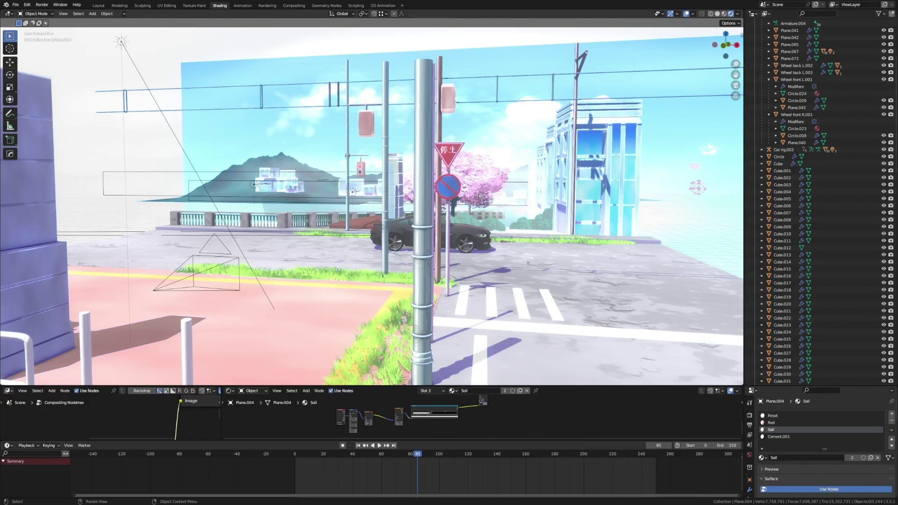
- Examine the anime street scene through the camera view and from the free perspective
{"action": "key", "text": "KP_0"}
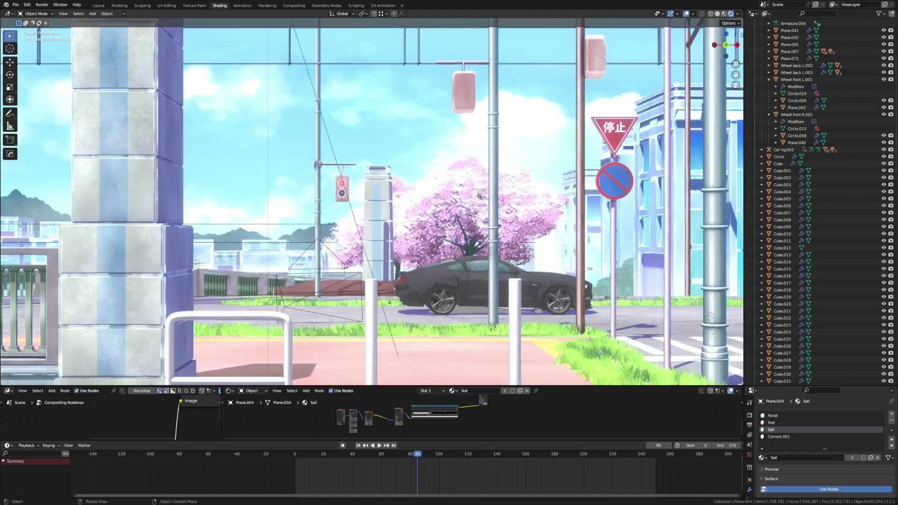
{"action": "scroll", "coordinate": [476, 197], "scroll_direction": "down", "scroll_amount": 3}
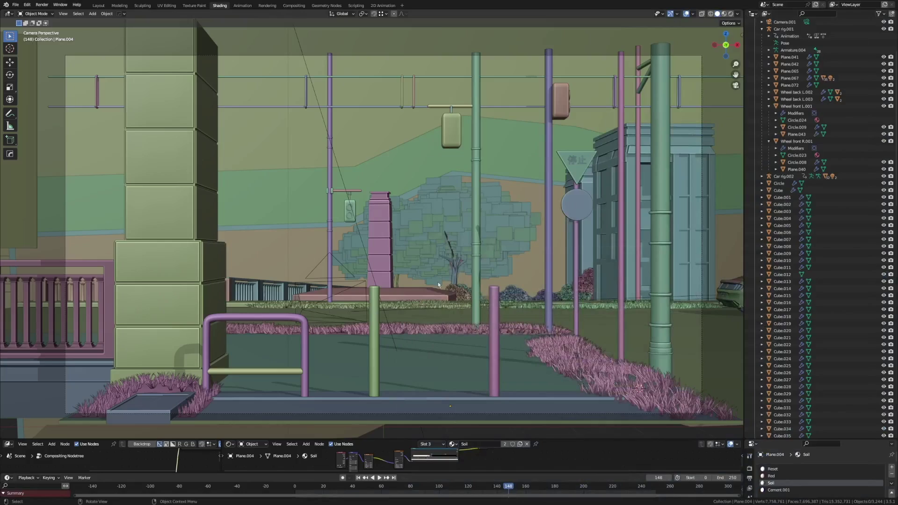
{"action": "key", "text": "KP_0"}
{"action": "middle_click_drag", "start_coordinate": [447, 293], "coordinate": [441, 288]}
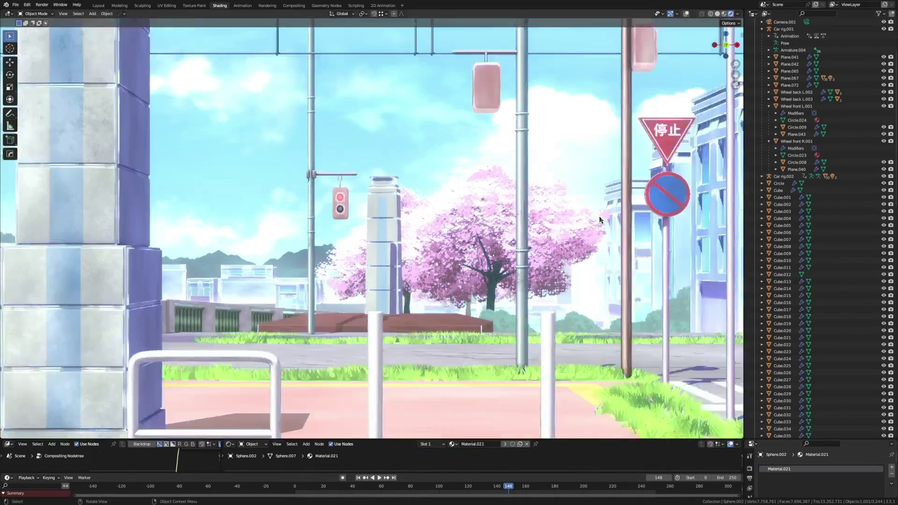
{"action": "key", "text": "KP_0"}
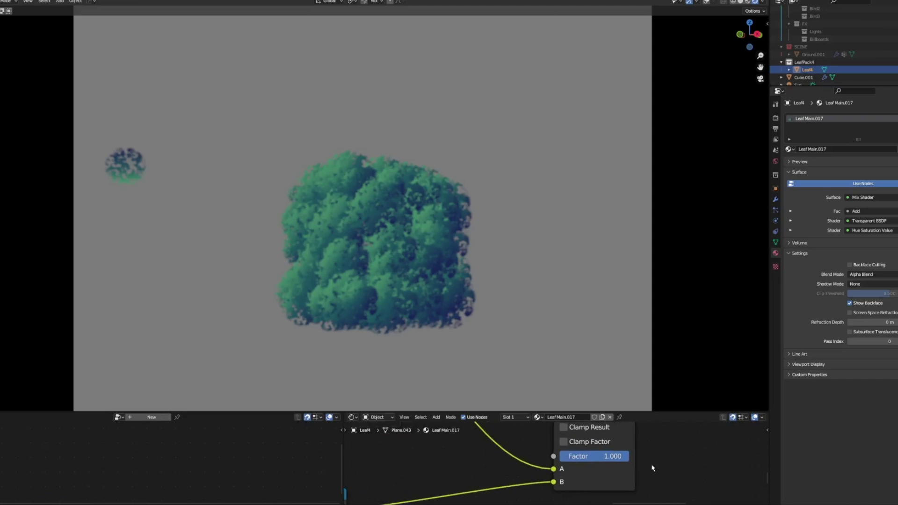
- Lower the Factor of the mix node in the leaf material
{"action": "scroll", "coordinate": [642, 460], "scroll_direction": "up", "scroll_amount": 3}
{"action": "left_click_drag", "start_coordinate": [607, 453], "coordinate": [571, 453]}
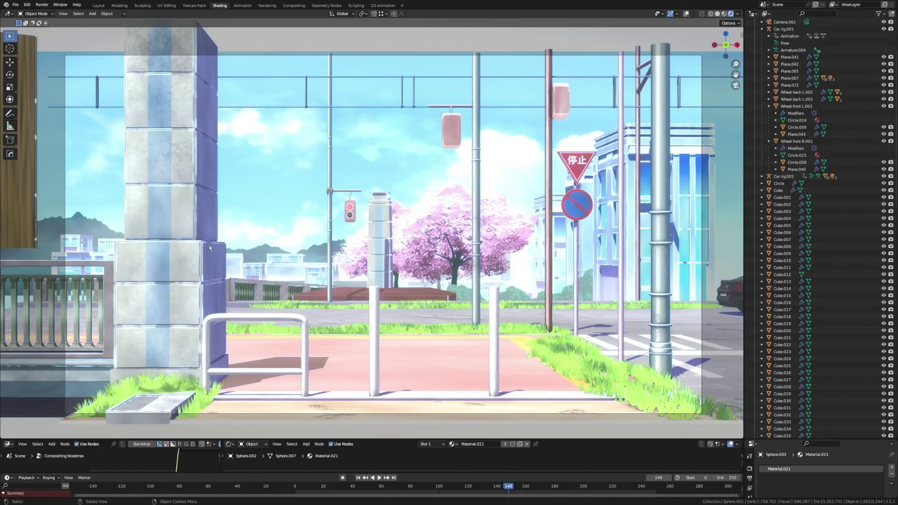
- Select the stone pillar and examine its weathered cement texture up close
{"action": "left_click", "coordinate": [243, 228]}
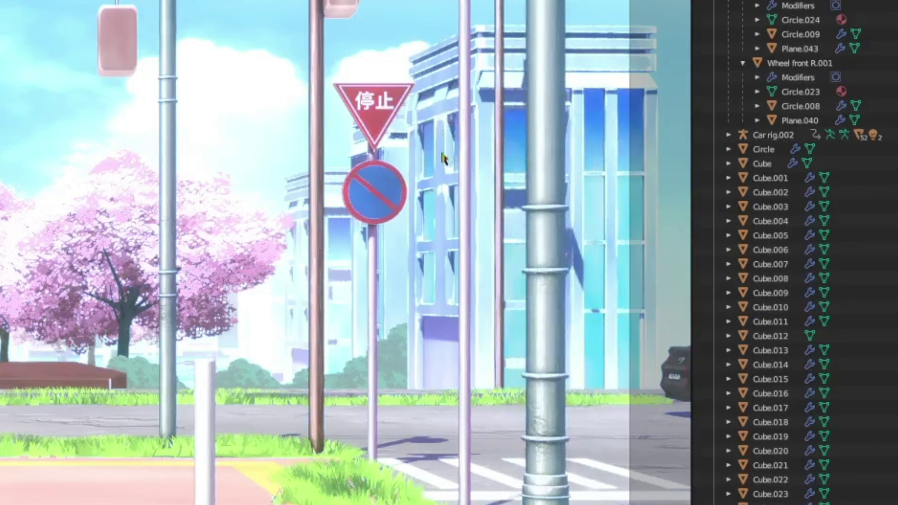
{"action": "left_click", "coordinate": [314, 106]}
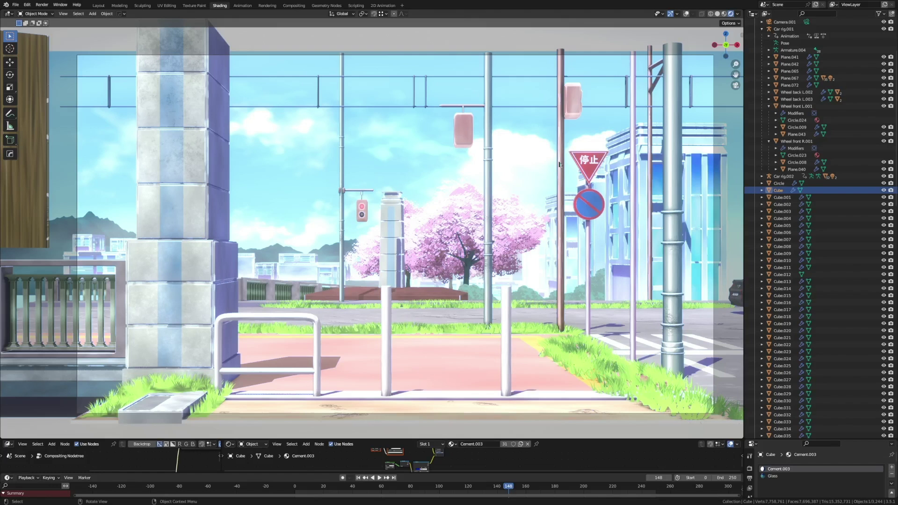
{"action": "scroll", "coordinate": [298, 162], "scroll_direction": "up", "scroll_amount": 5}
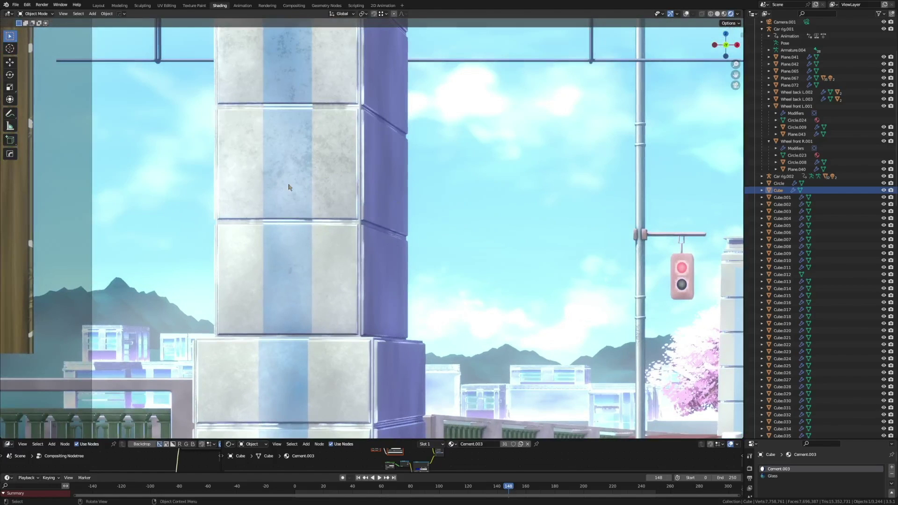
{"action": "left_click", "coordinate": [290, 185]}
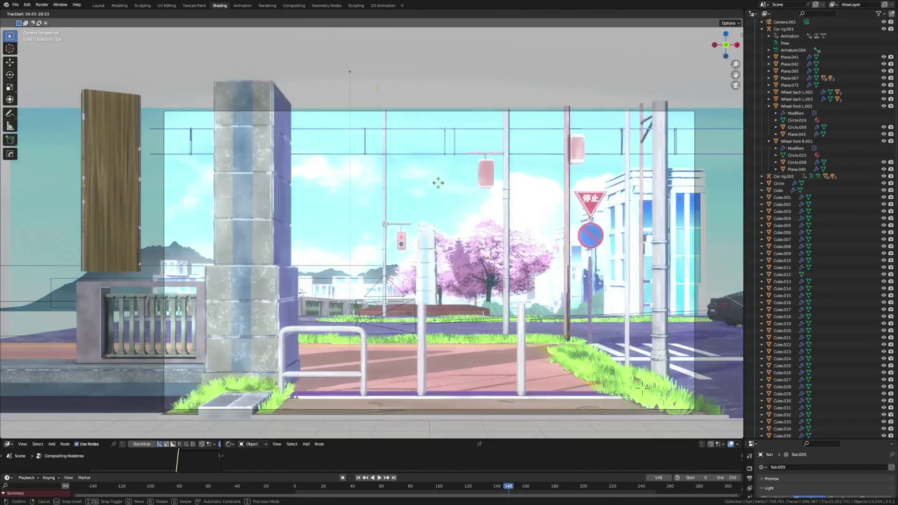
- Try rotating the sun lamp freely to test how the lighting changes the pillar's cement texture
{"action": "left_click", "coordinate": [438, 183]}
{"action": "key", "text": "ctrl+KP_0"}
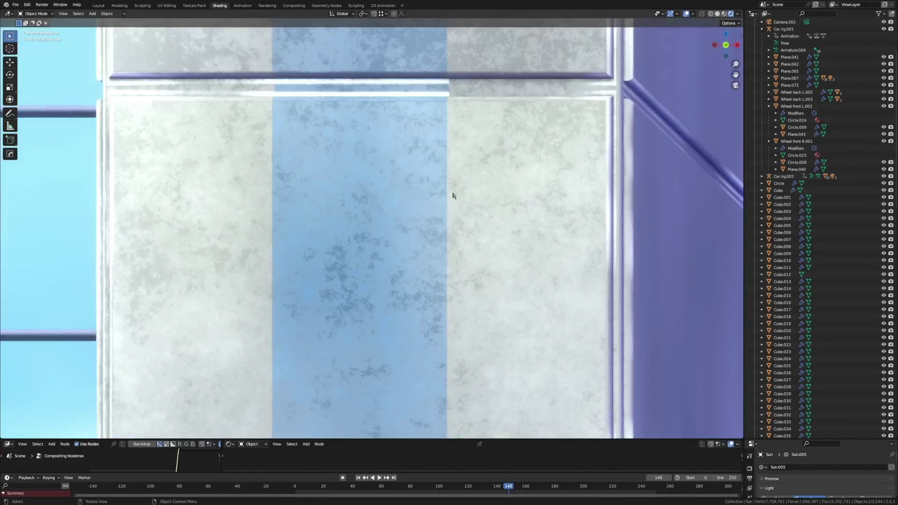
{"action": "key", "text": "r"}
{"action": "key", "text": "r"}
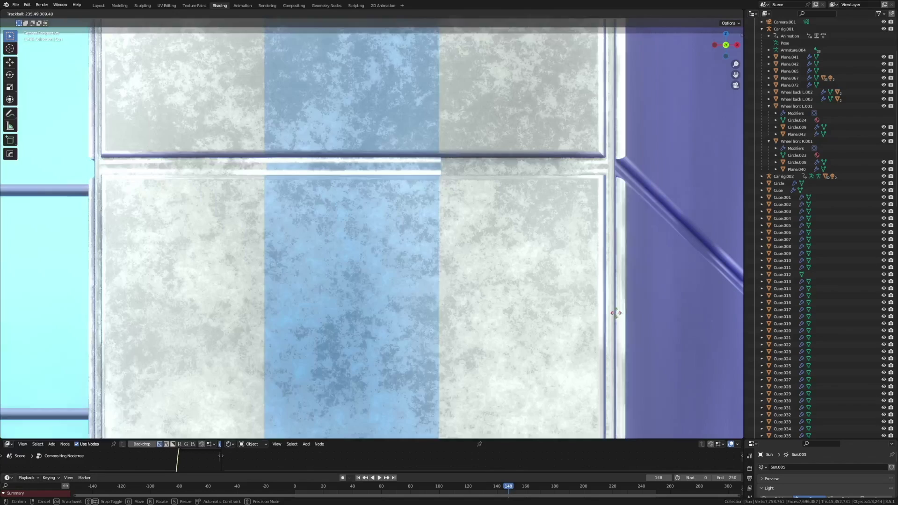
{"action": "left_click", "coordinate": [200, 196]}
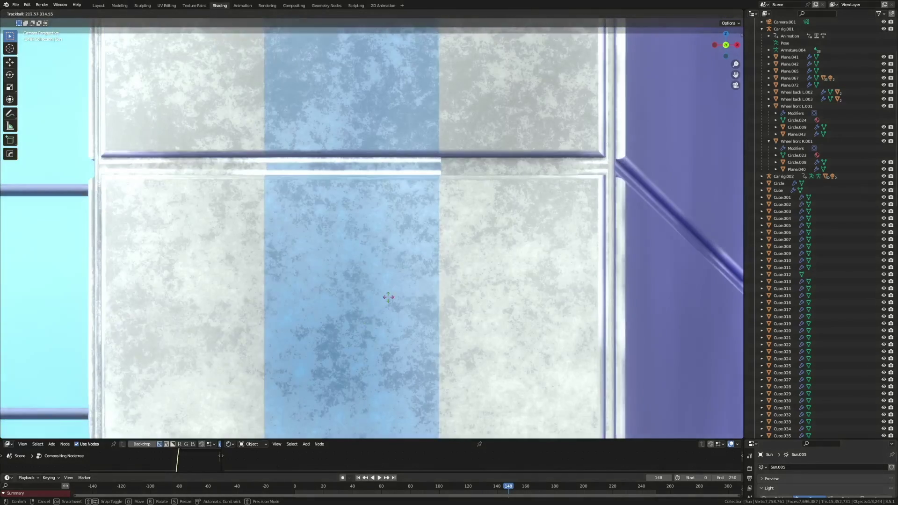
{"action": "scroll", "coordinate": [521, 304], "scroll_direction": "down", "scroll_amount": 5}
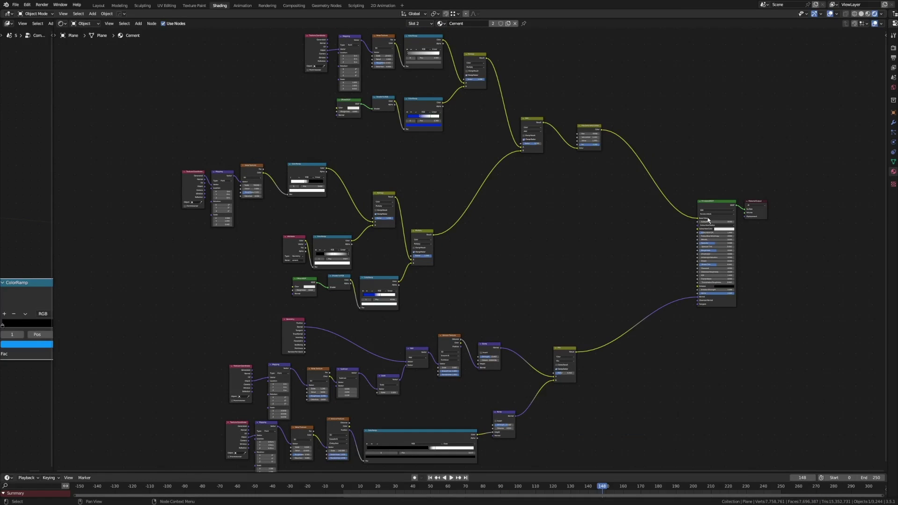
- Enlarge the 3D viewport by shrinking the shader editor below it, and save the file
{"action": "left_click_drag", "start_coordinate": [611, 18], "coordinate": [611, 225]}
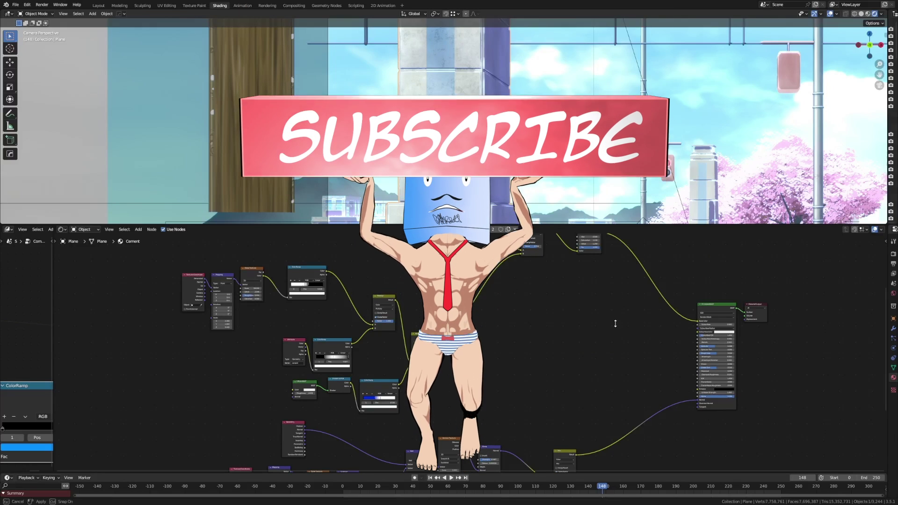
{"action": "left_click_drag", "start_coordinate": [611, 226], "coordinate": [589, 439]}
{"action": "key", "text": "ctrl+s"}
{"action": "scroll", "coordinate": [588, 368], "scroll_direction": "up", "scroll_amount": 4}
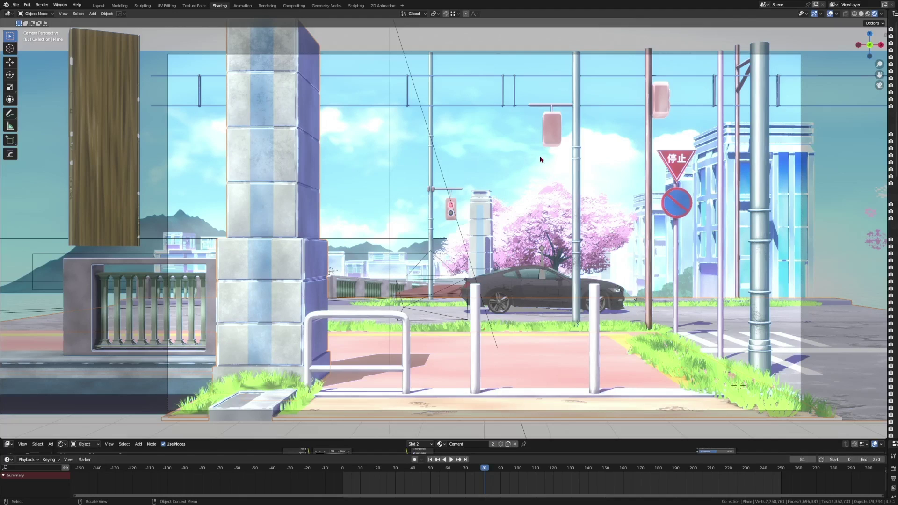
- Try a free trackball rotation of the sun lamp while viewing the whole street scene
{"action": "scroll", "coordinate": [540, 159], "scroll_direction": "down", "scroll_amount": 2}
{"action": "left_click", "coordinate": [408, 73]}
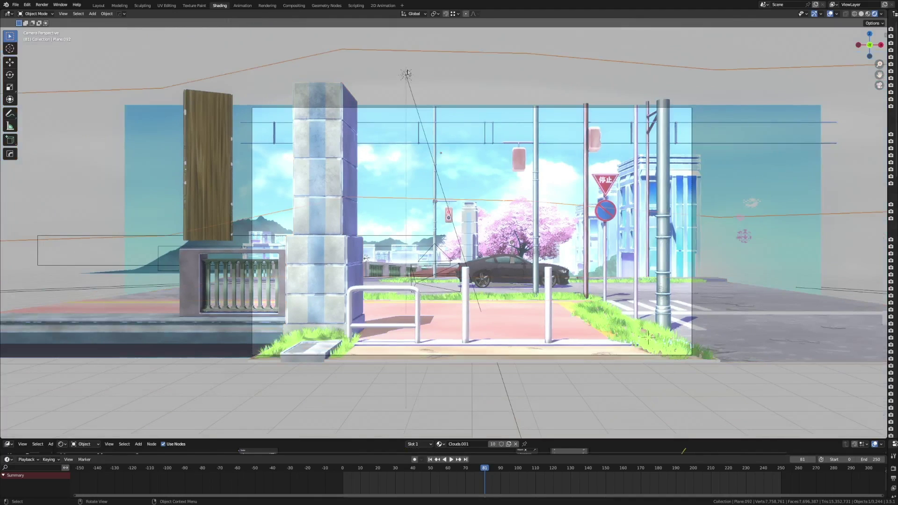
{"action": "left_click", "coordinate": [407, 73]}
{"action": "key", "text": "r"}
{"action": "key", "text": "r"}
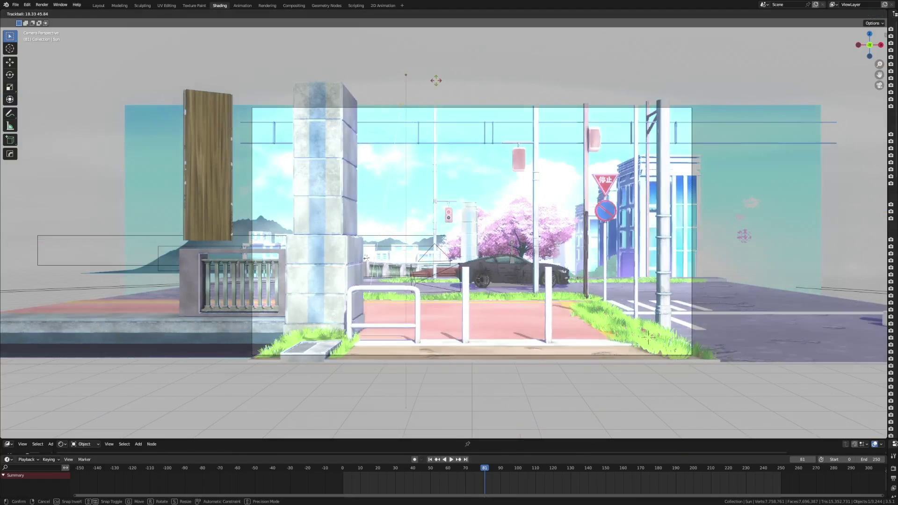
{"action": "left_click", "coordinate": [519, 125]}
- Frame the grass strip beside the road and add a Wind force field to the scene
{"action": "scroll", "coordinate": [519, 126], "scroll_direction": "up", "scroll_amount": 3}
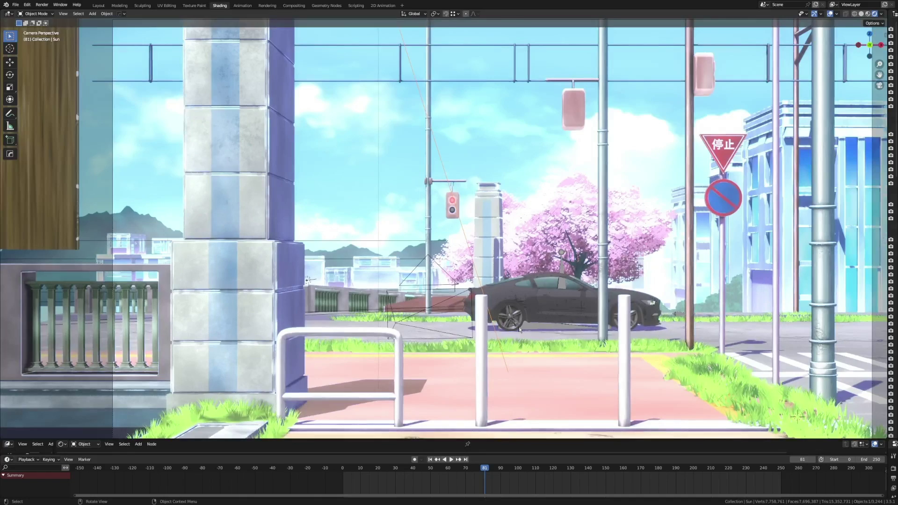
{"action": "left_click", "coordinate": [523, 345]}
{"action": "key", "text": "KP_Decimal"}
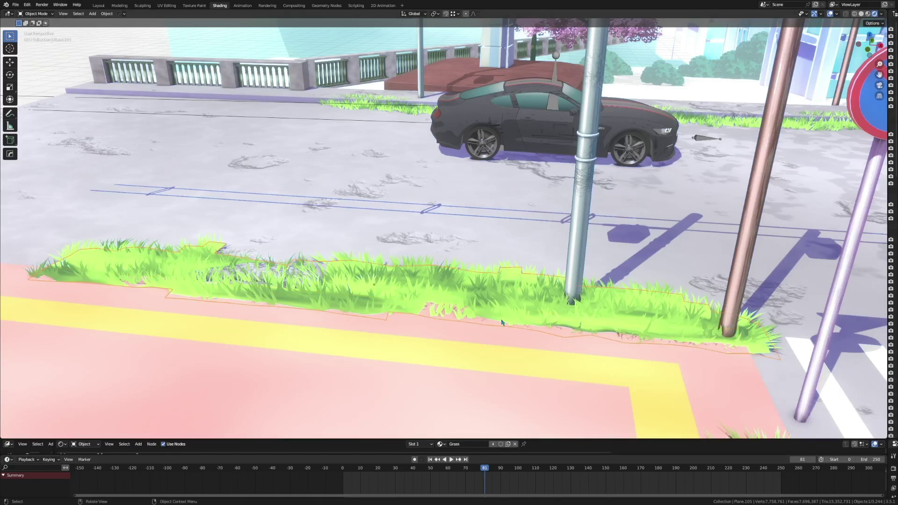
{"action": "key", "text": "shift+a"}
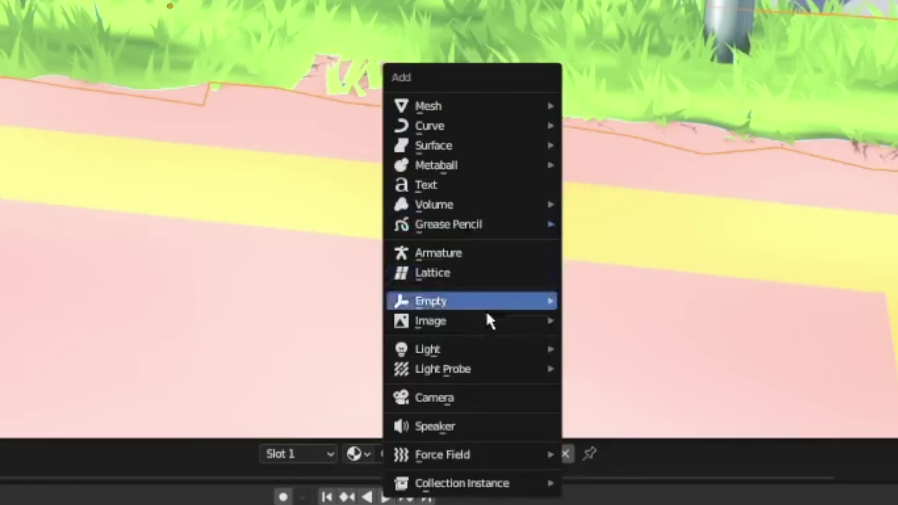
{"action": "mouse_move", "coordinate": [496, 453]}
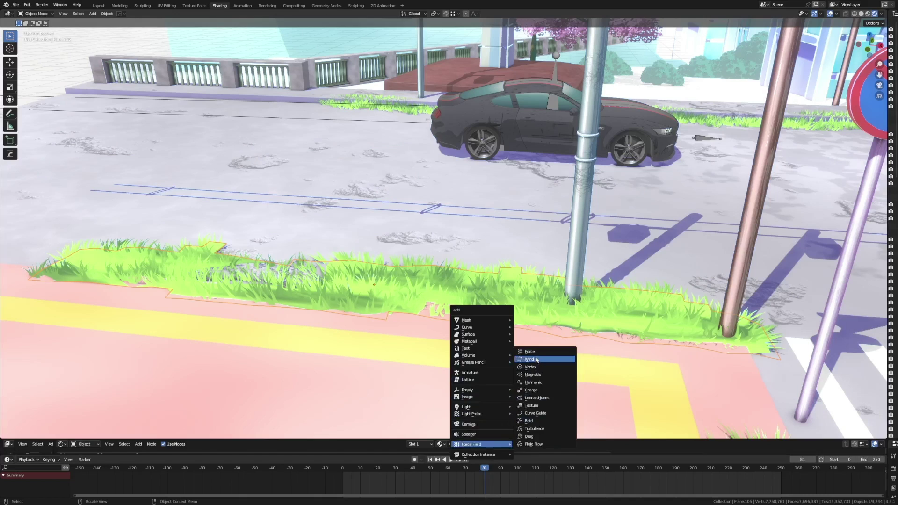
{"action": "left_click", "coordinate": [627, 220]}
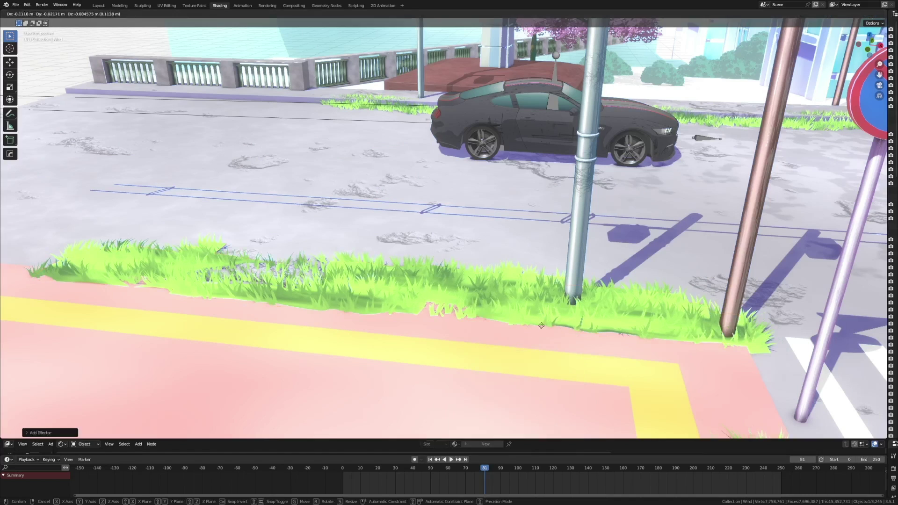
- Try rotating the wind force field freely to bend the roadside grass
{"action": "scroll", "coordinate": [539, 314], "scroll_direction": "down", "scroll_amount": 10}
{"action": "scroll", "coordinate": [538, 314], "scroll_direction": "up", "scroll_amount": 8}
{"action": "key", "text": "r"}
{"action": "key", "text": "r"}
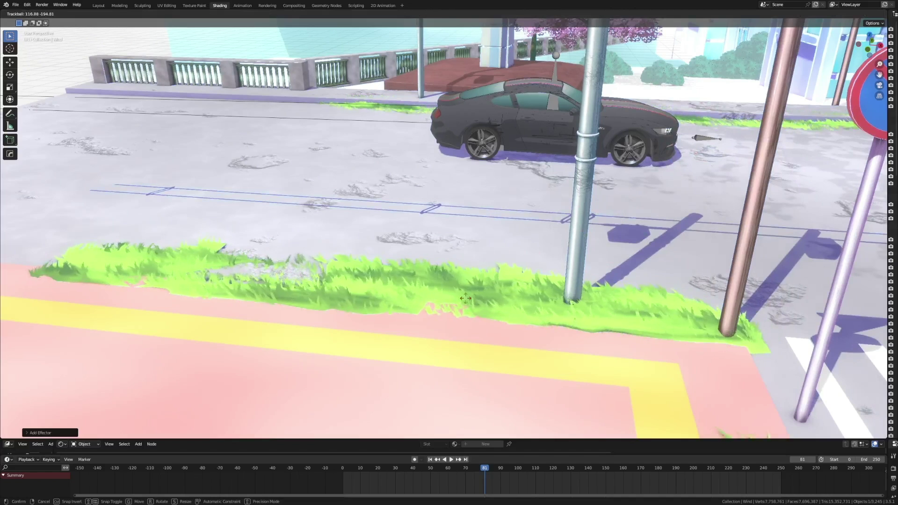
{"action": "left_click", "coordinate": [461, 257]}
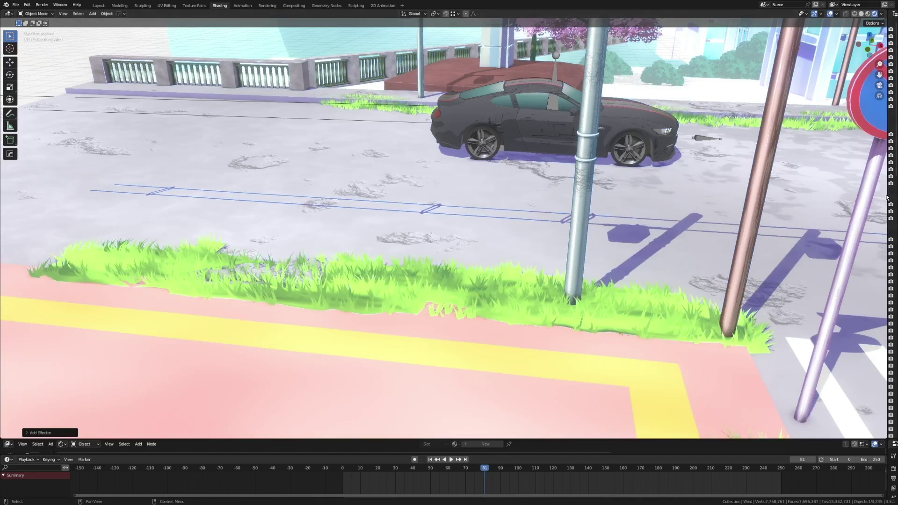
- Widen the outliner and move the wind force field above the road near the stop sign
{"action": "left_click_drag", "start_coordinate": [886, 197], "coordinate": [656, 197]}
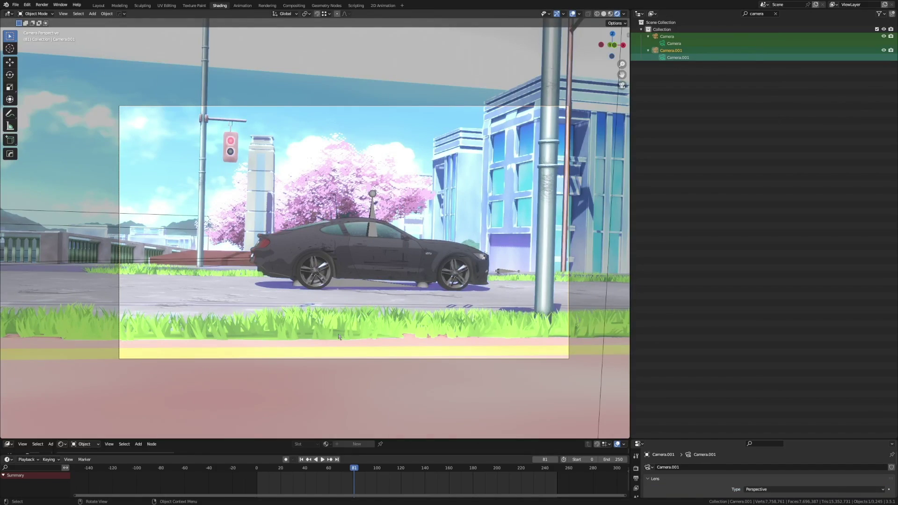
{"action": "scroll", "coordinate": [480, 295], "scroll_direction": "down", "scroll_amount": 5}
{"action": "middle_click_drag", "start_coordinate": [480, 296], "coordinate": [342, 242]}
{"action": "left_click", "coordinate": [343, 242]}
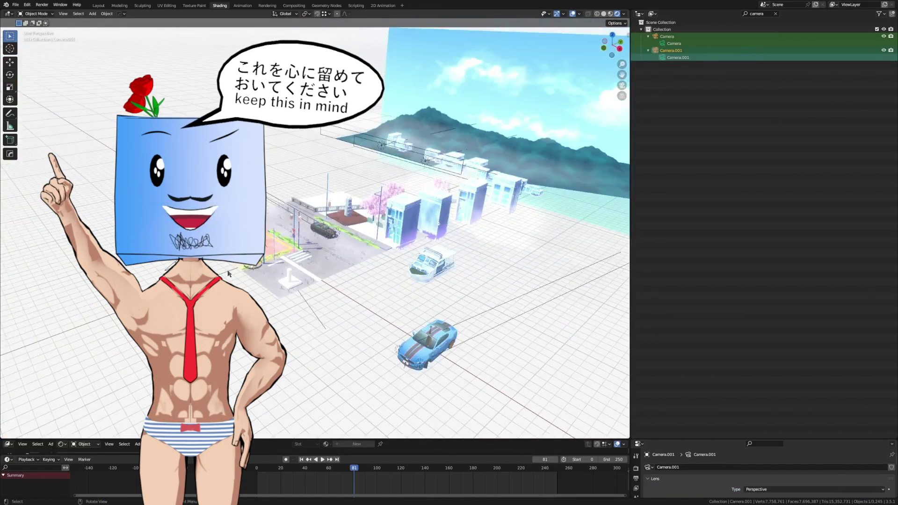
{"action": "key", "text": "g"}
{"action": "left_click", "coordinate": [342, 242]}
{"action": "key", "text": "KP_0"}
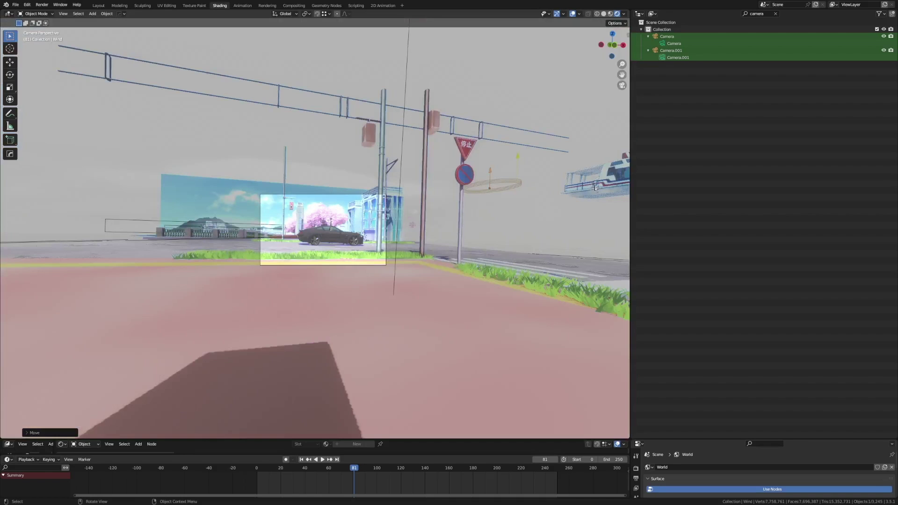
- Select the roadside grass strip, enlarge the properties editor and open the Field Weights of its particle system
{"action": "left_click", "coordinate": [376, 255]}
{"action": "scroll", "coordinate": [377, 264], "scroll_direction": "up", "scroll_amount": 4}
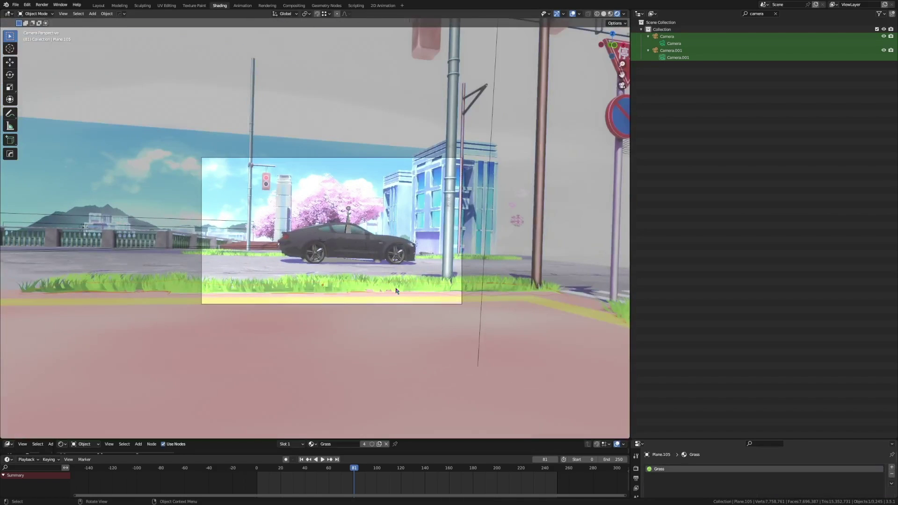
{"action": "scroll", "coordinate": [396, 291], "scroll_direction": "up", "scroll_amount": 3}
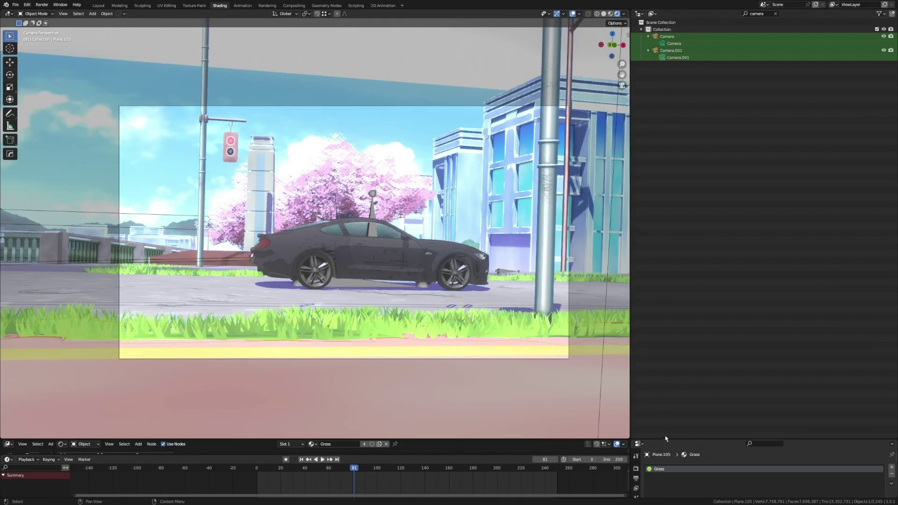
{"action": "left_click_drag", "start_coordinate": [666, 439], "coordinate": [659, 284]}
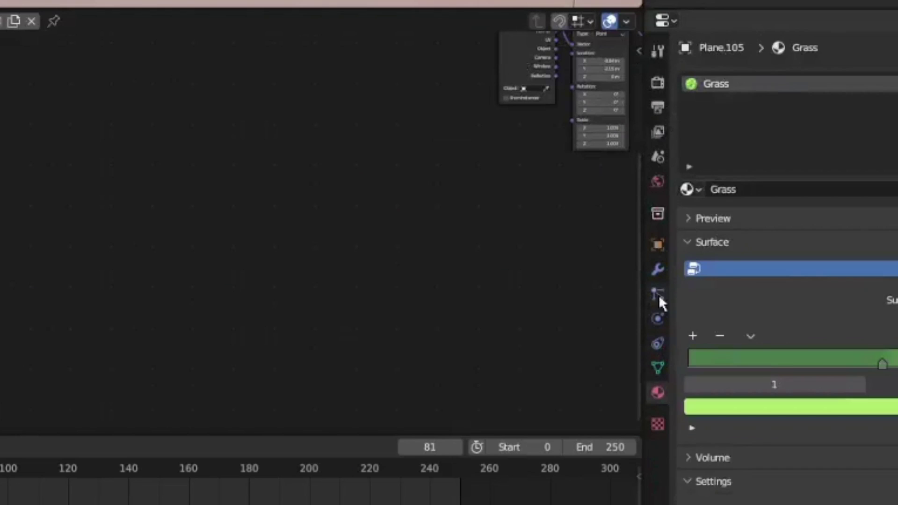
{"action": "left_click", "coordinate": [636, 399]}
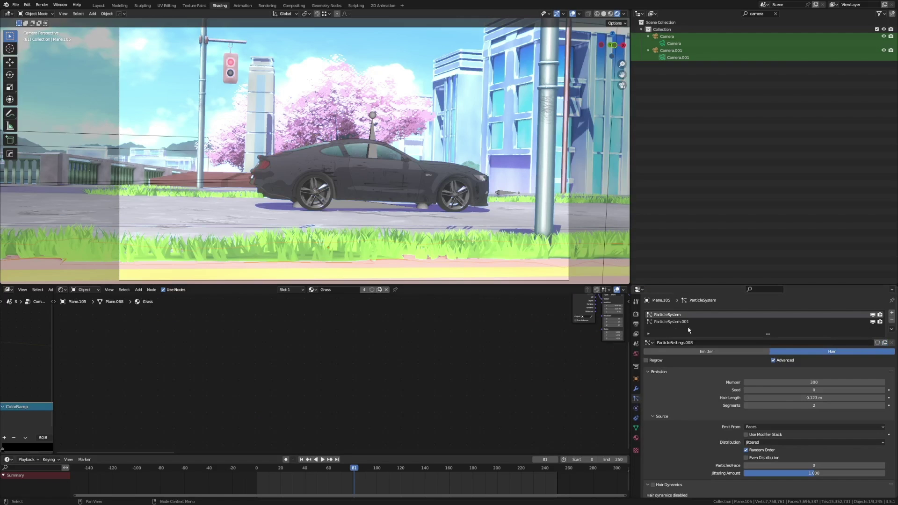
{"action": "scroll", "coordinate": [379, 487], "scroll_direction": "down", "scroll_amount": 15}
{"action": "scroll", "coordinate": [715, 444], "scroll_direction": "down", "scroll_amount": 20}
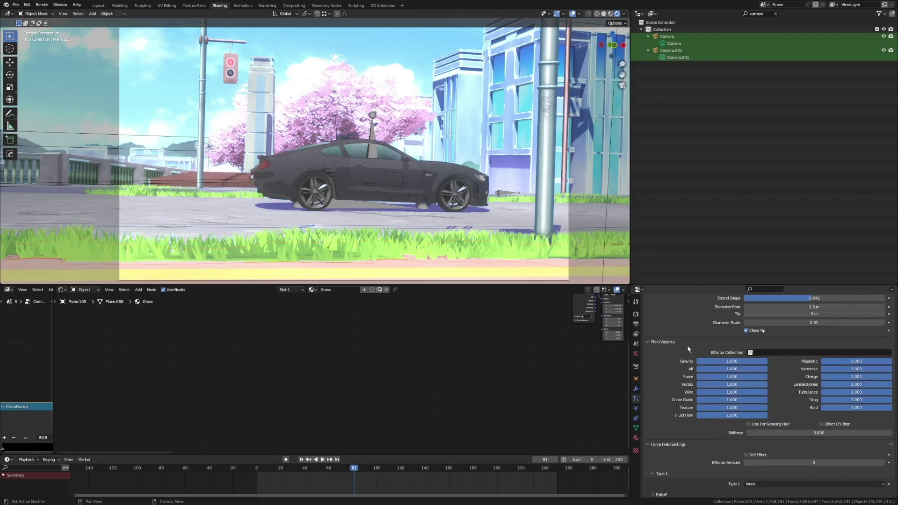
- Try setting the grass particle system's Wind field weight to 0
{"action": "scroll", "coordinate": [710, 373], "scroll_direction": "up", "scroll_amount": 3}
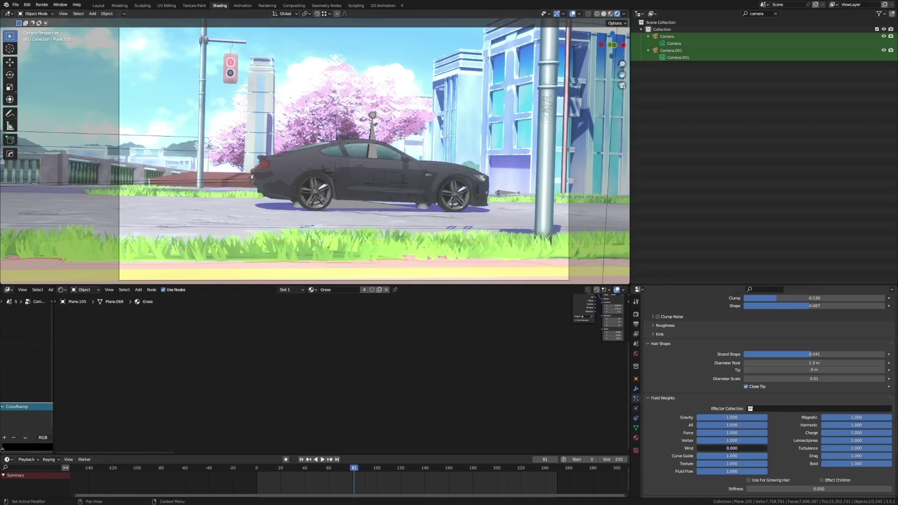
{"action": "key", "text": "ctrl+z"}
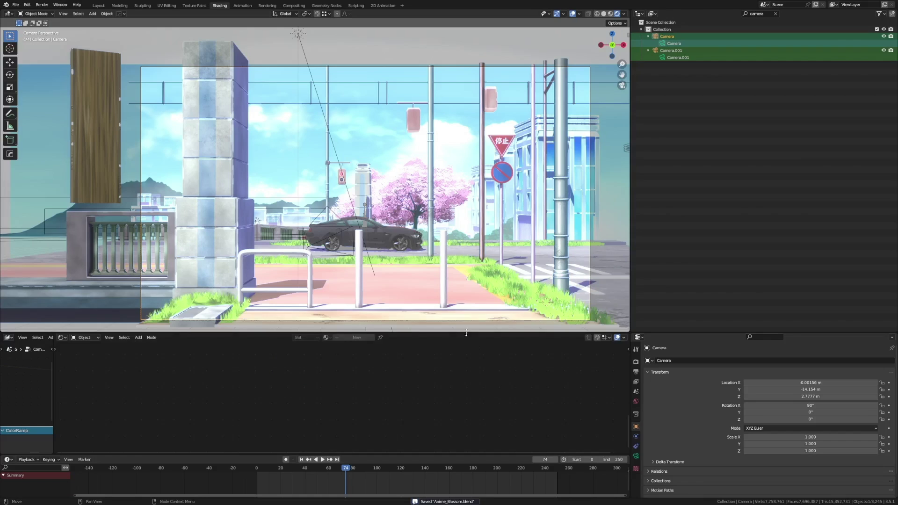
- Make the 3D viewport taller in the scene camera view
{"action": "left_click_drag", "start_coordinate": [466, 333], "coordinate": [466, 370]}
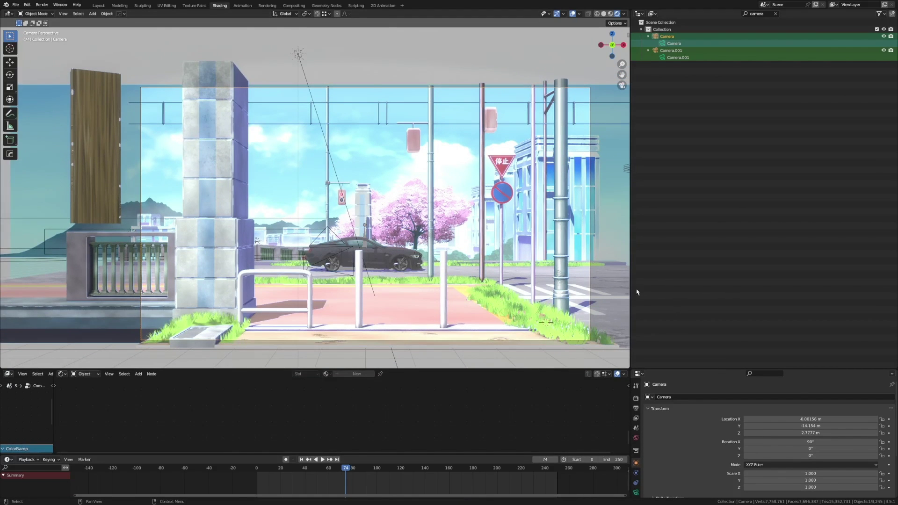
- Set the Bloom threshold to 0.15 in the scene's Eevee render settings
{"action": "left_click", "coordinate": [636, 398]}
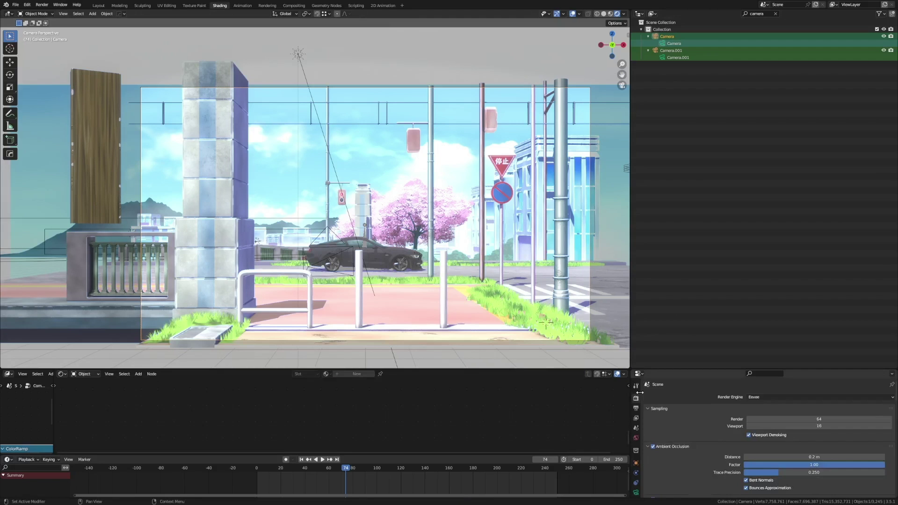
{"action": "scroll", "coordinate": [662, 430], "scroll_direction": "down", "scroll_amount": 3}
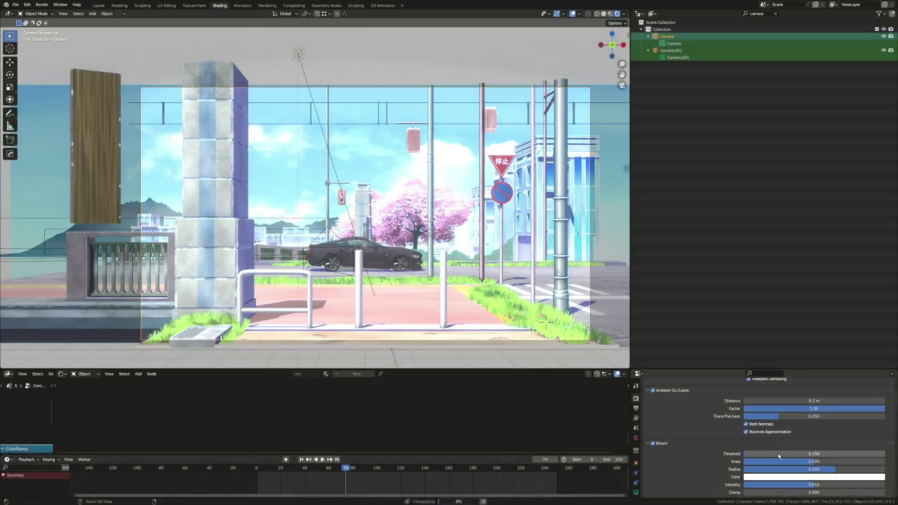
{"action": "left_click", "coordinate": [778, 453]}
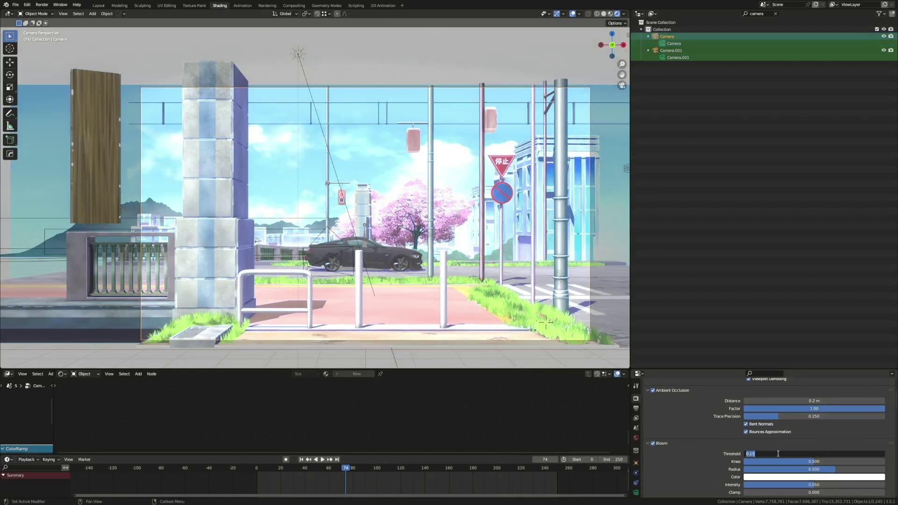
{"action": "type", "text": "15"}
{"action": "key", "text": "Return"}
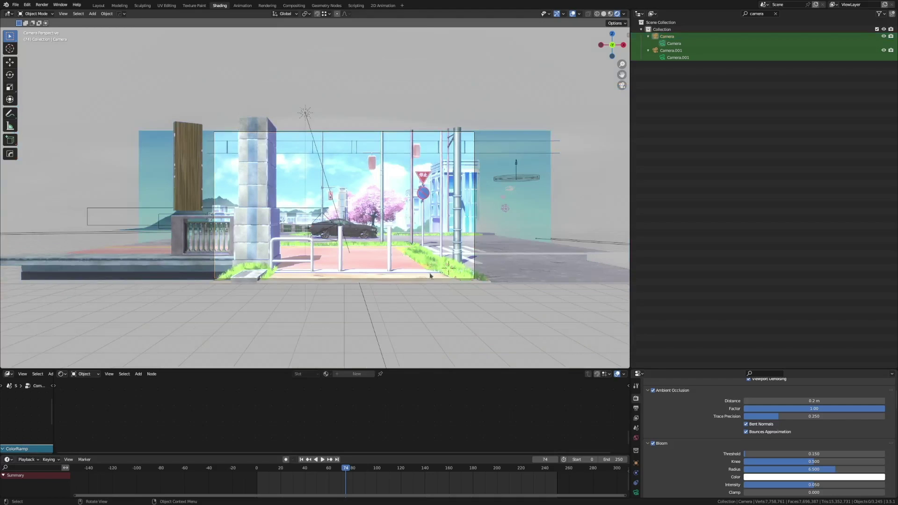
- Return to the rendered view through the scene camera and widen the 3D viewport
{"action": "scroll", "coordinate": [480, 198], "scroll_direction": "up", "scroll_amount": 2}
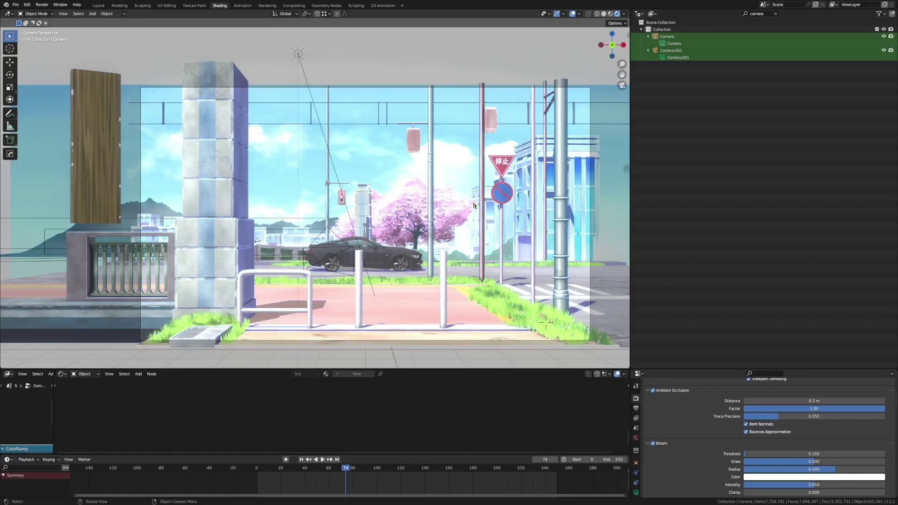
{"action": "mouse_move", "coordinate": [383, 221]}
{"action": "middle_mouse_down"}
{"action": "mouse_move", "coordinate": [369, 221]}
{"action": "mouse_move", "coordinate": [379, 224]}
{"action": "mouse_move", "coordinate": [599, 24]}
{"action": "middle_mouse_up"}
{"action": "left_click", "coordinate": [603, 14]}
{"action": "mouse_move", "coordinate": [538, 70]}
{"action": "middle_mouse_down"}
{"action": "mouse_move", "coordinate": [455, 102]}
{"action": "mouse_move", "coordinate": [385, 212]}
{"action": "mouse_move", "coordinate": [436, 199]}
{"action": "middle_mouse_up"}
{"action": "key", "text": "KP_0"}
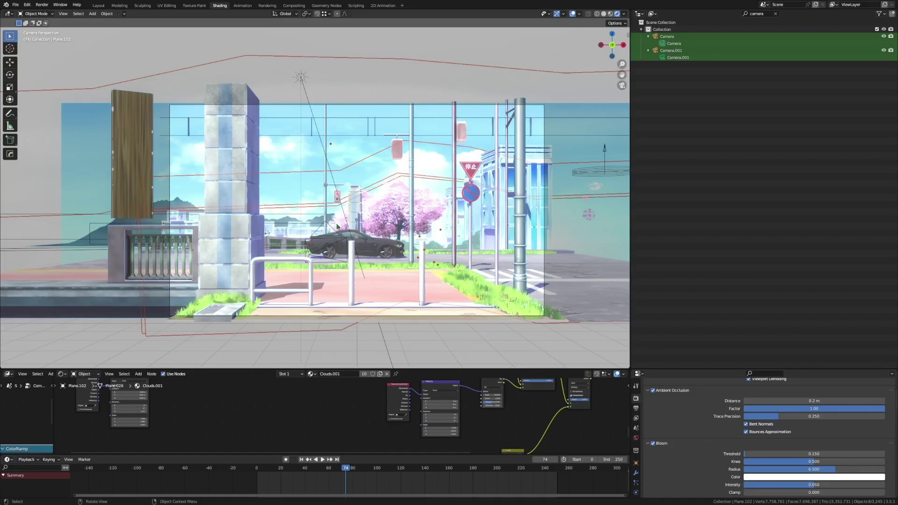
{"action": "scroll", "coordinate": [440, 243], "scroll_direction": "up", "scroll_amount": 2}
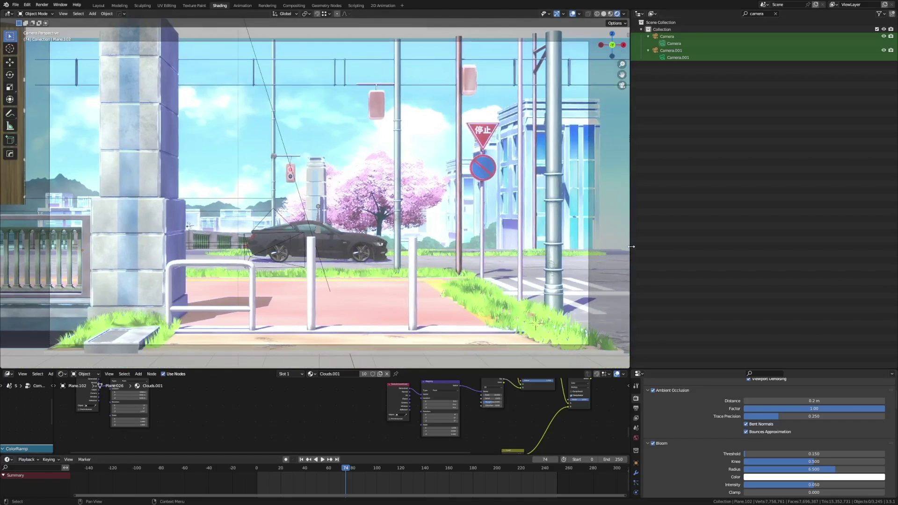
{"action": "left_click_drag", "start_coordinate": [631, 246], "coordinate": [704, 246]}
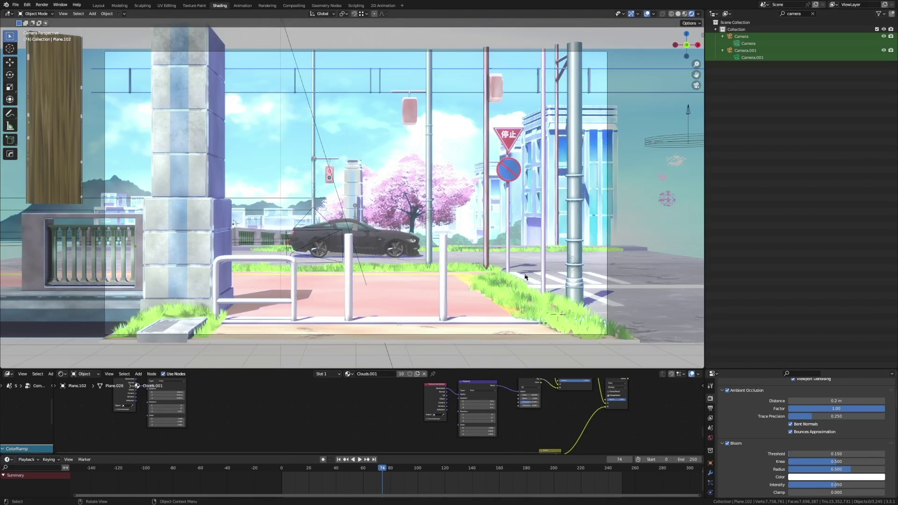
- Open the scene's compositing node tree and rearrange the Render Layers, Prewitt and ColorRamp nodes closer together
{"action": "left_click", "coordinate": [430, 225]}
{"action": "key", "text": "KP_Decimal"}
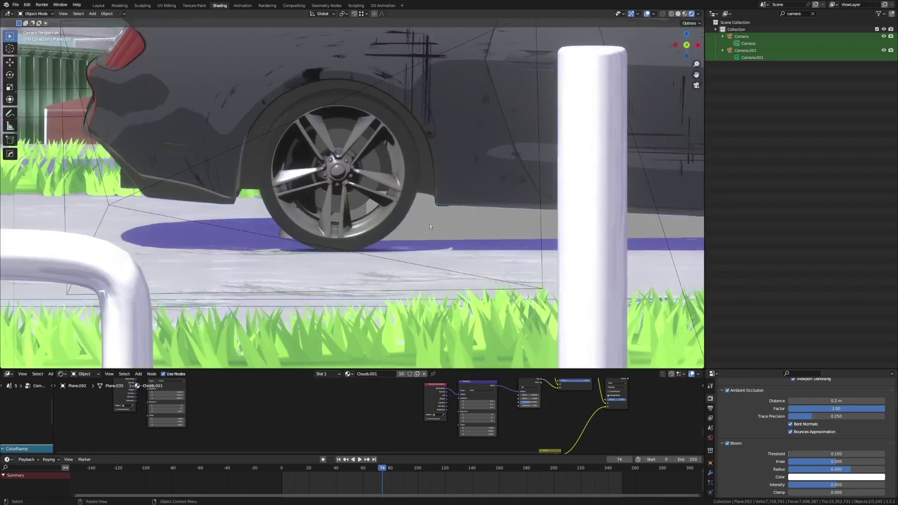
{"action": "key", "text": "Home"}
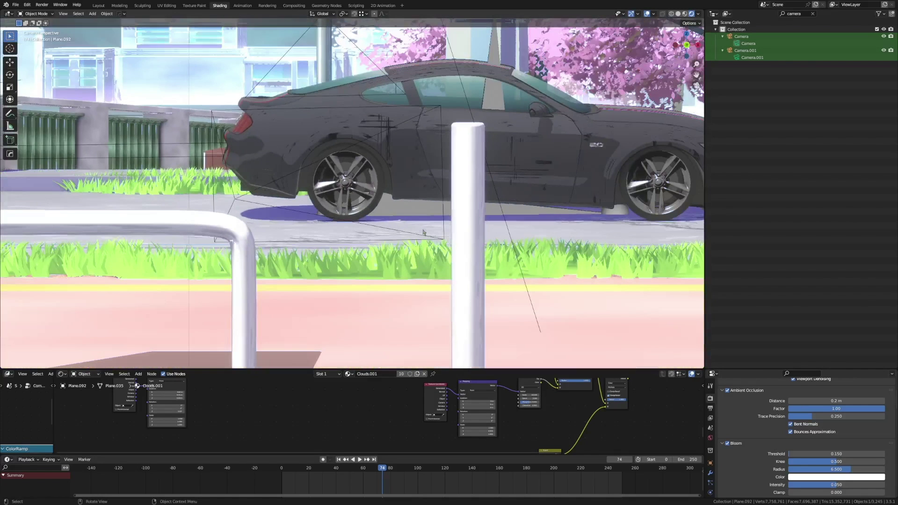
{"action": "left_click", "coordinate": [294, 5]}
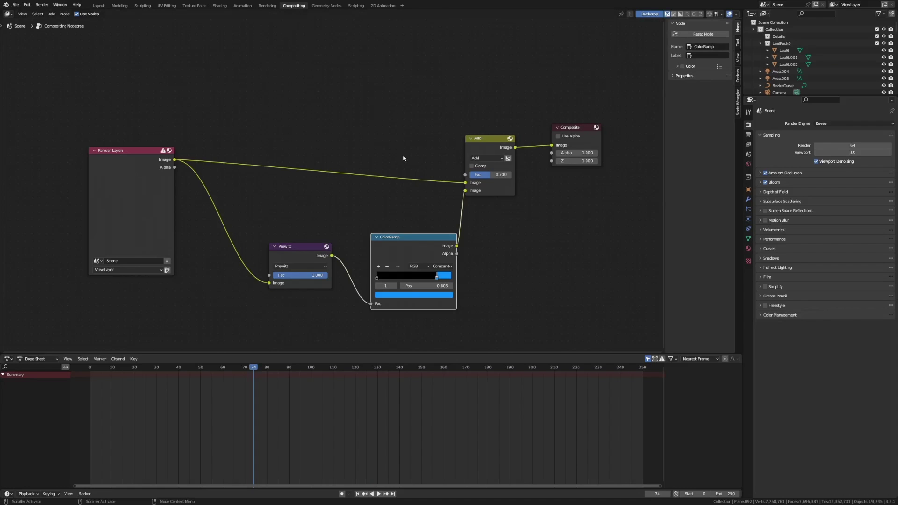
{"action": "left_click", "coordinate": [131, 187]}
{"action": "left_click_drag", "start_coordinate": [125, 163], "coordinate": [172, 162]}
{"action": "left_click_drag", "start_coordinate": [307, 251], "coordinate": [312, 226]}
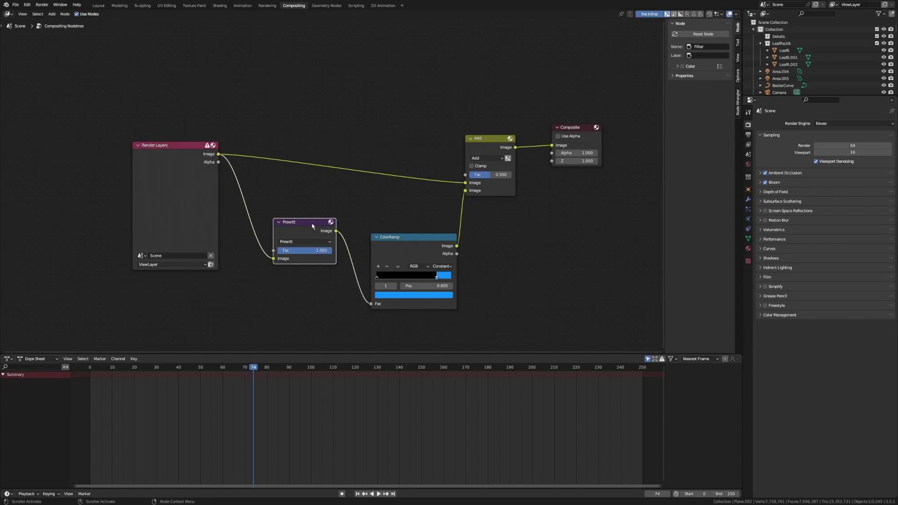
{"action": "left_click_drag", "start_coordinate": [426, 243], "coordinate": [415, 225]}
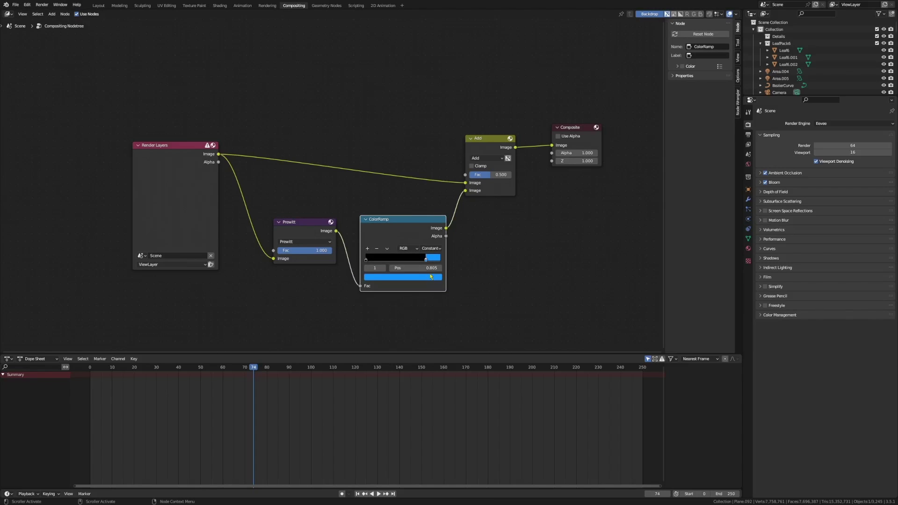
{"action": "left_click", "coordinate": [491, 149]}
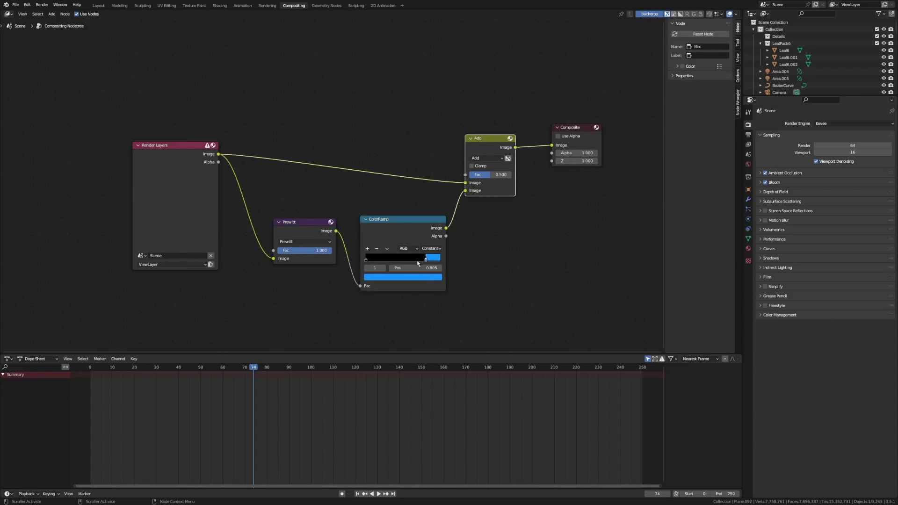
- Move the blue stop of the compositing ColorRamp closer to the black stop to strengthen the outlines
{"action": "left_click", "coordinate": [220, 5]}
{"action": "scroll", "coordinate": [333, 164], "scroll_direction": "down", "scroll_amount": 5}
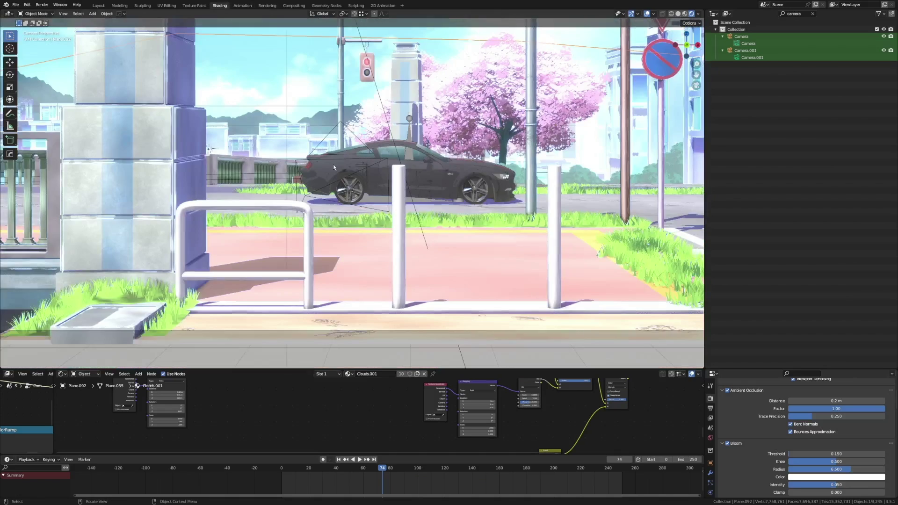
{"action": "left_click", "coordinate": [294, 6]}
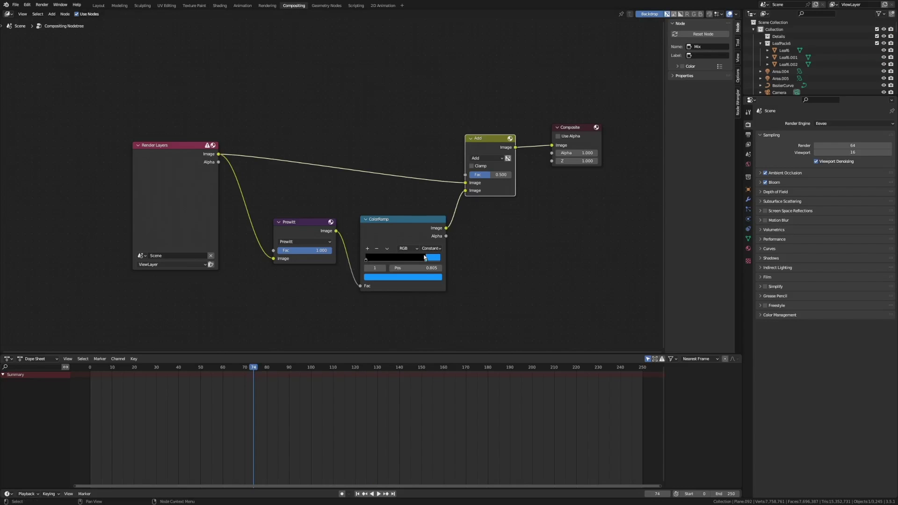
{"action": "left_click_drag", "start_coordinate": [426, 258], "coordinate": [389, 258]}
- Inspect the edge outlines on the stone pillar and green fence in the rendered viewport, and save the scene file
{"action": "left_click", "coordinate": [219, 6]}
{"action": "scroll", "coordinate": [438, 246], "scroll_direction": "up", "scroll_amount": 4}
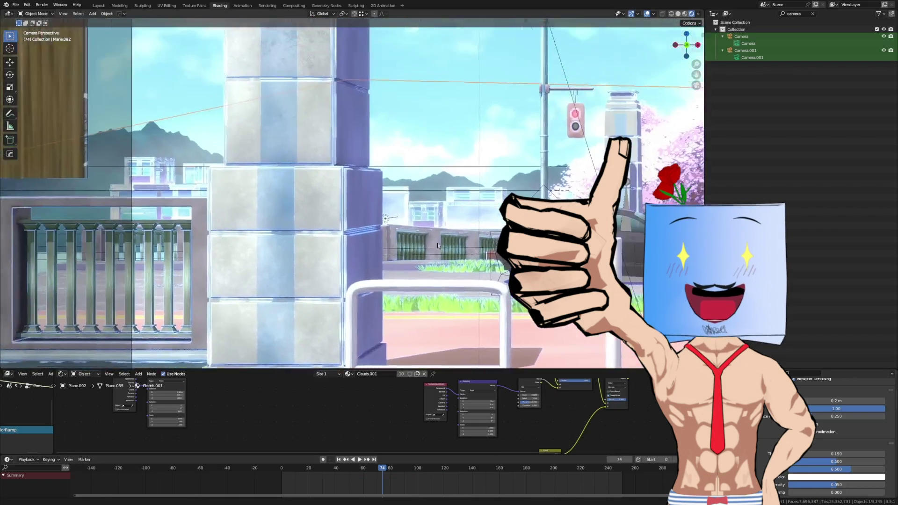
{"action": "scroll", "coordinate": [438, 246], "scroll_direction": "up", "scroll_amount": 2}
{"action": "scroll", "coordinate": [333, 154], "scroll_direction": "down", "scroll_amount": 4}
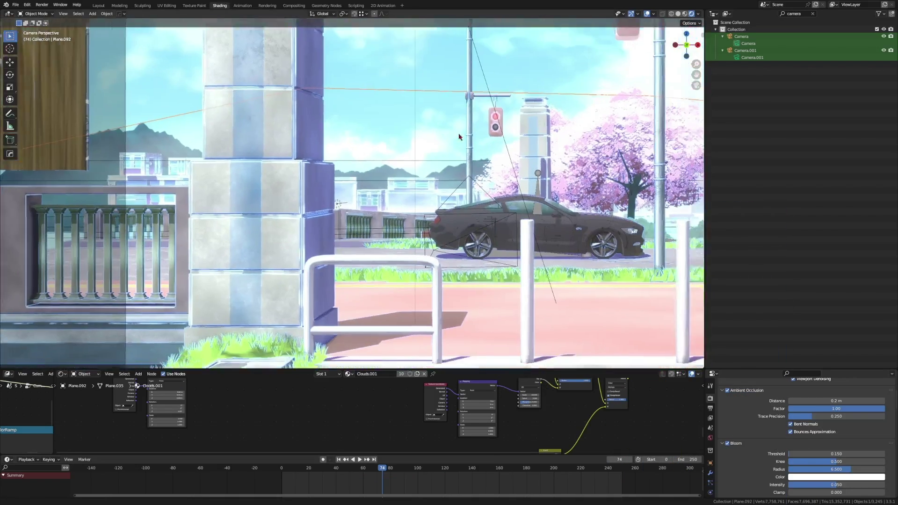
{"action": "scroll", "coordinate": [435, 215], "scroll_direction": "up", "scroll_amount": 5}
{"action": "scroll", "coordinate": [431, 198], "scroll_direction": "up", "scroll_amount": 4}
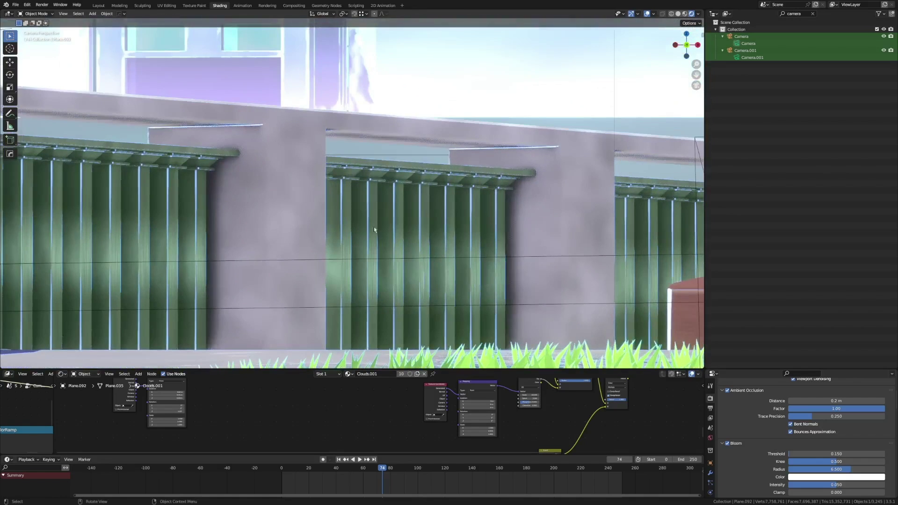
{"action": "scroll", "coordinate": [374, 229], "scroll_direction": "down", "scroll_amount": 8}
{"action": "key", "text": "ctrl+s"}
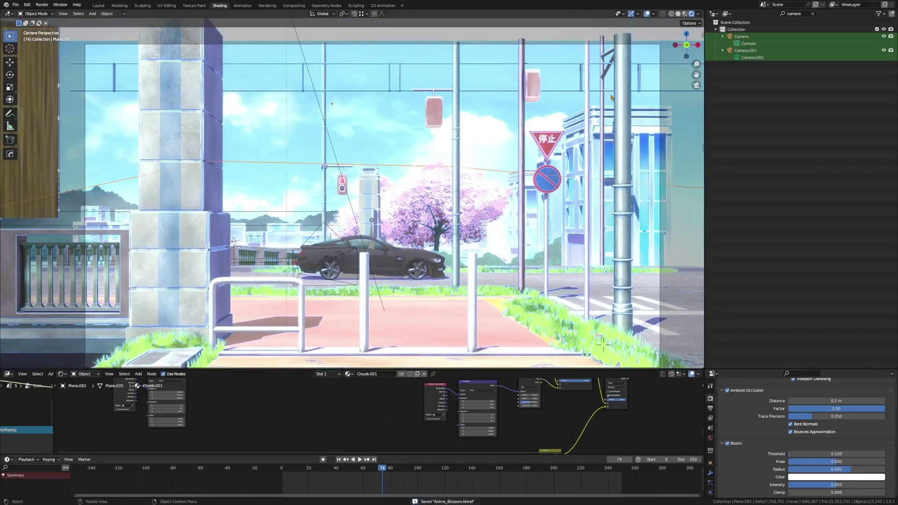
- Clear the object selection and open the viewport shading options
{"action": "scroll", "coordinate": [228, 126], "scroll_direction": "down", "scroll_amount": 4}
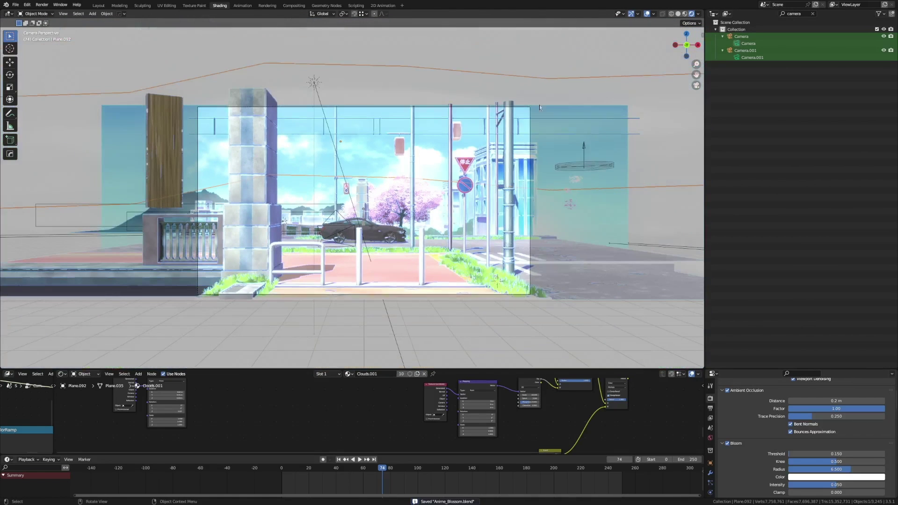
{"action": "left_click", "coordinate": [607, 330]}
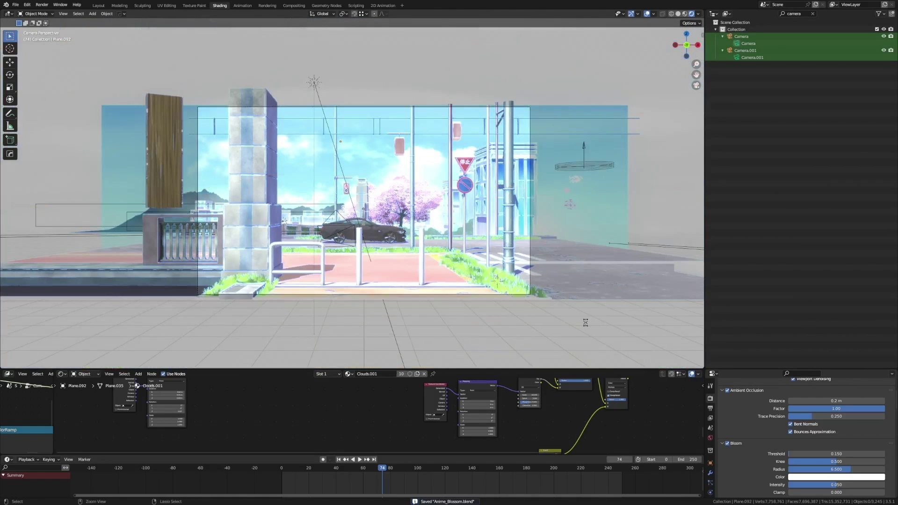
{"action": "left_click", "coordinate": [698, 14]}
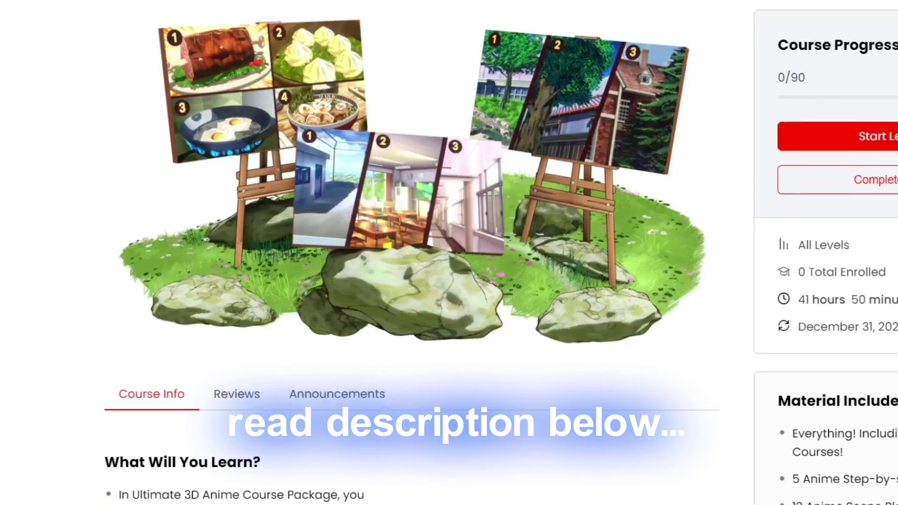
- Switch to the 3D anime course website and review what the Ultimate 3D Anime Course Pack includes
{"action": "scroll", "coordinate": [827, 255], "scroll_direction": "down", "scroll_amount": 15}
{"action": "scroll", "coordinate": [412, 252], "scroll_direction": "down", "scroll_amount": 20}
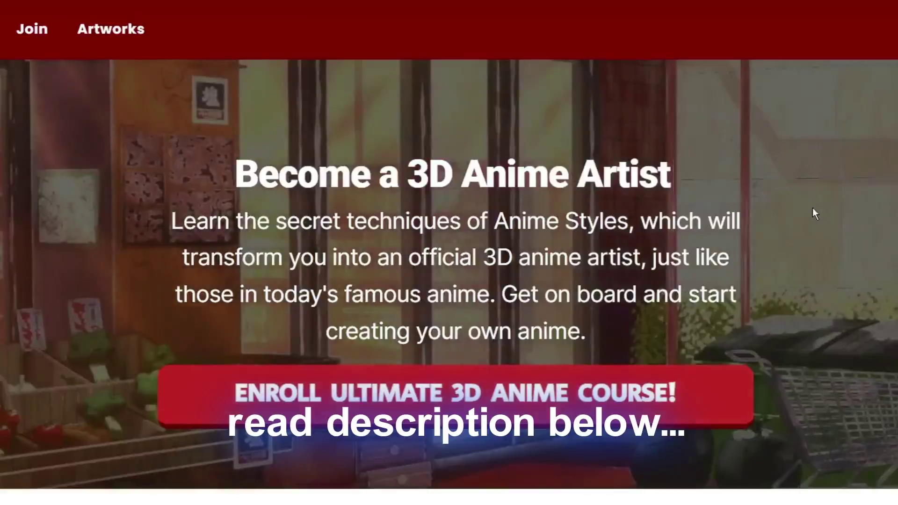
{"action": "scroll", "coordinate": [827, 304], "scroll_direction": "down", "scroll_amount": 15}
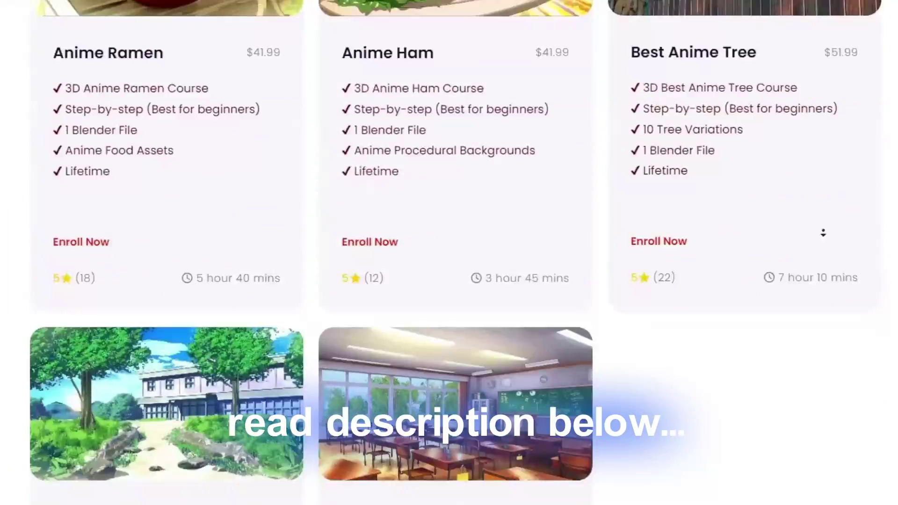
{"action": "scroll", "coordinate": [829, 231], "scroll_direction": "up", "scroll_amount": 6}
{"action": "scroll", "coordinate": [449, 252], "scroll_direction": "down", "scroll_amount": 3}
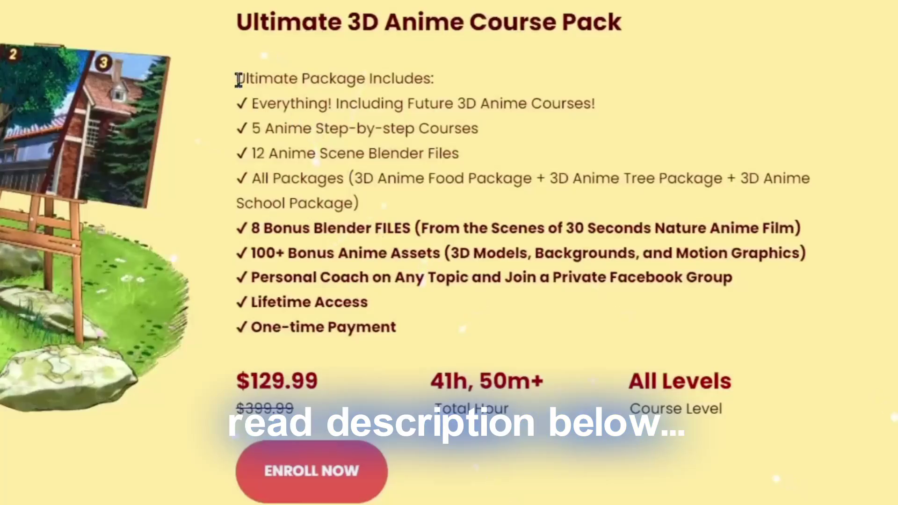
{"action": "left_click_drag", "start_coordinate": [236, 77], "coordinate": [583, 93]}
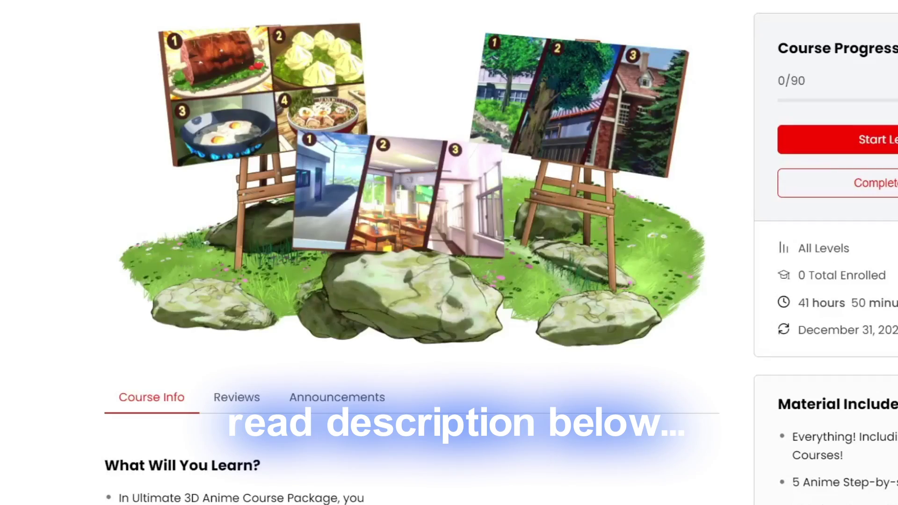
{"action": "scroll", "coordinate": [411, 252], "scroll_direction": "down", "scroll_amount": 20}
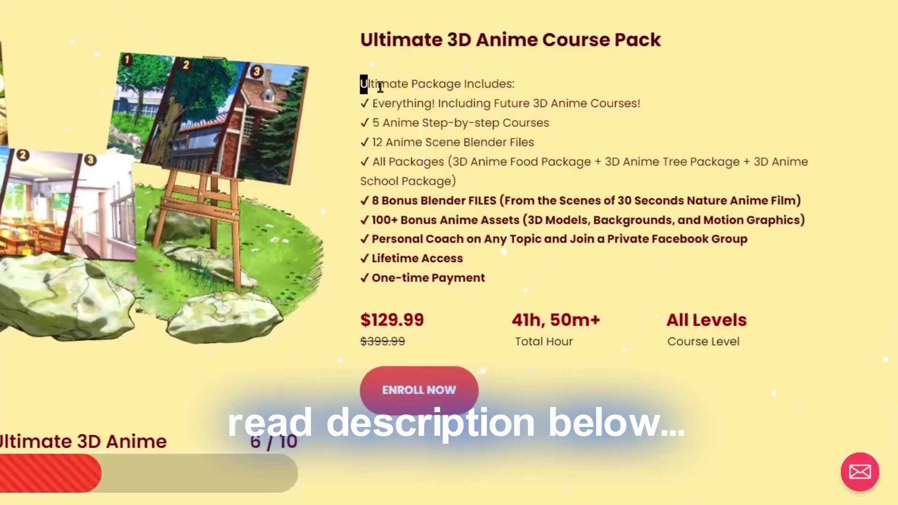
{"action": "left_click_drag", "start_coordinate": [380, 87], "coordinate": [790, 283]}
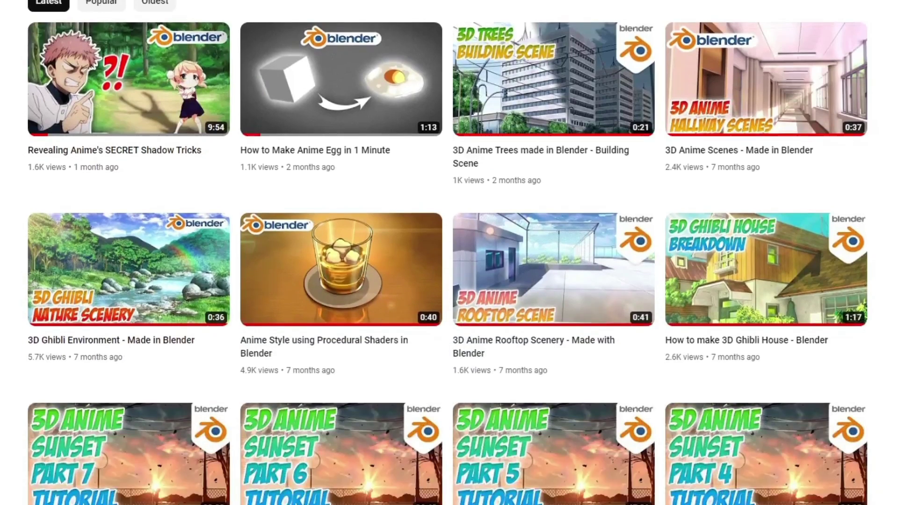